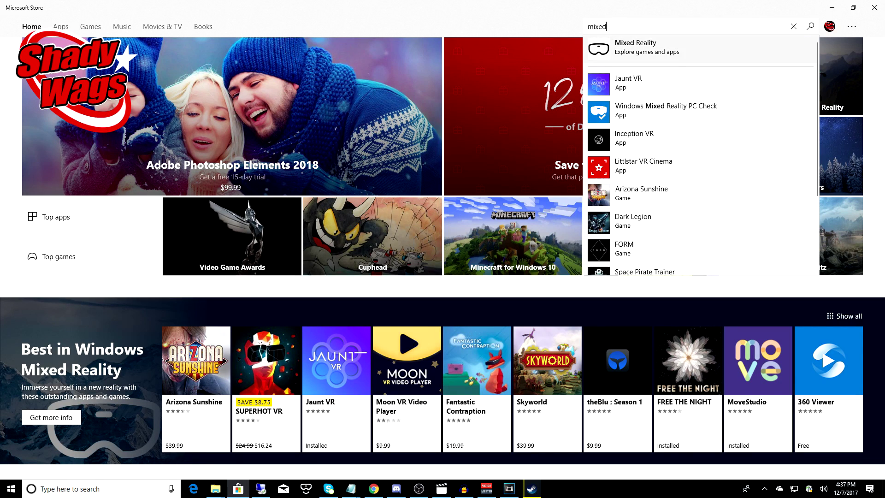
Search the Microsoft Store for "mixed", open the Mixed Reality collection and browse its apps and games
key("Return")
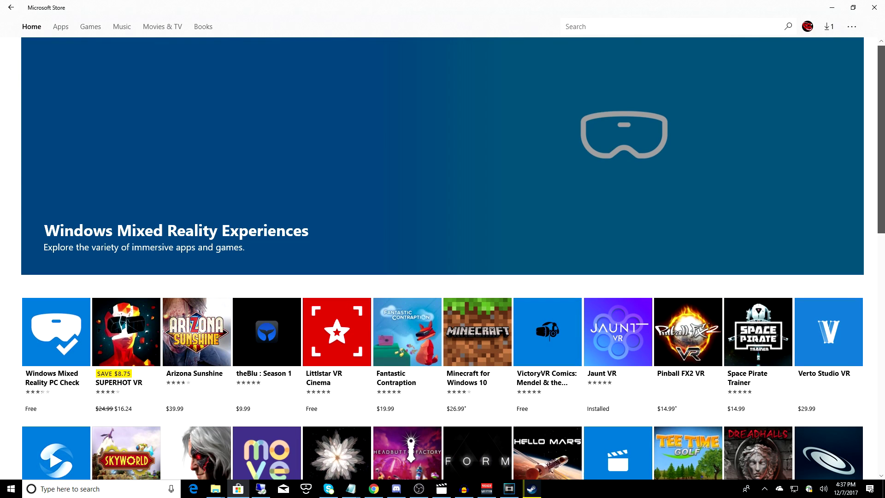
scroll(443, 249, "down", 3)
scroll(443, 249, "down", 3)
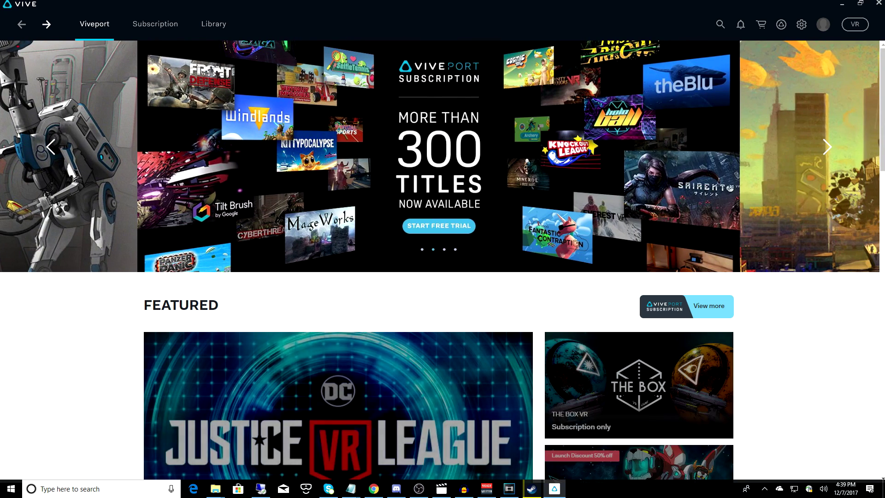
Switch to Viveport to browse its featured titles, and play the From Other Suns trailer in the Oculus store
left_click(826, 147)
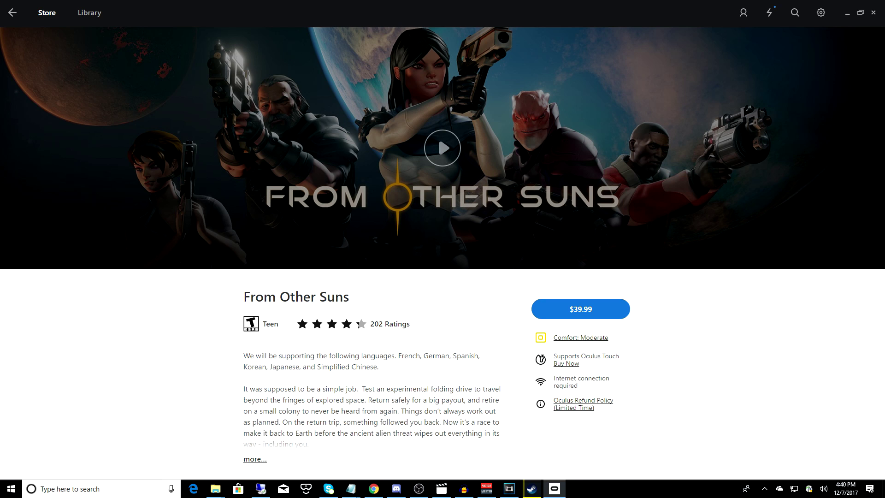
left_click(441, 140)
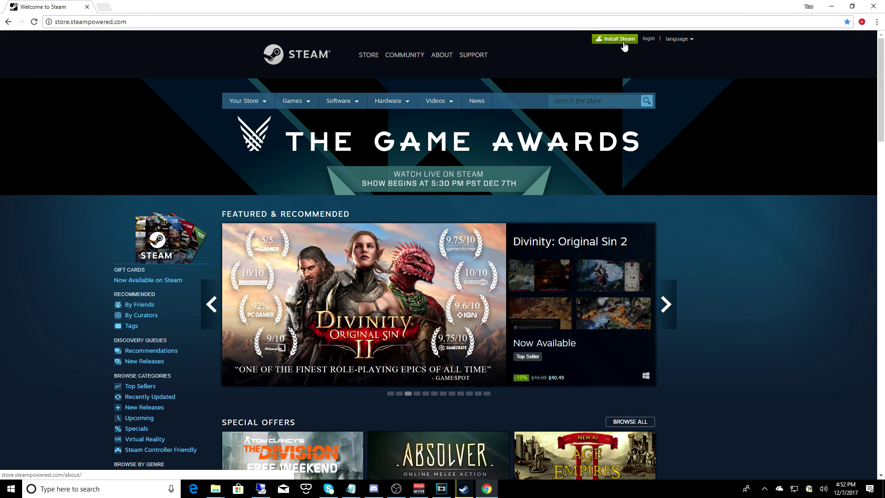
Open the Install Steam page from the Steam website and the Windows Mixed Reality for SteamVR store page in Steam
left_click(625, 46)
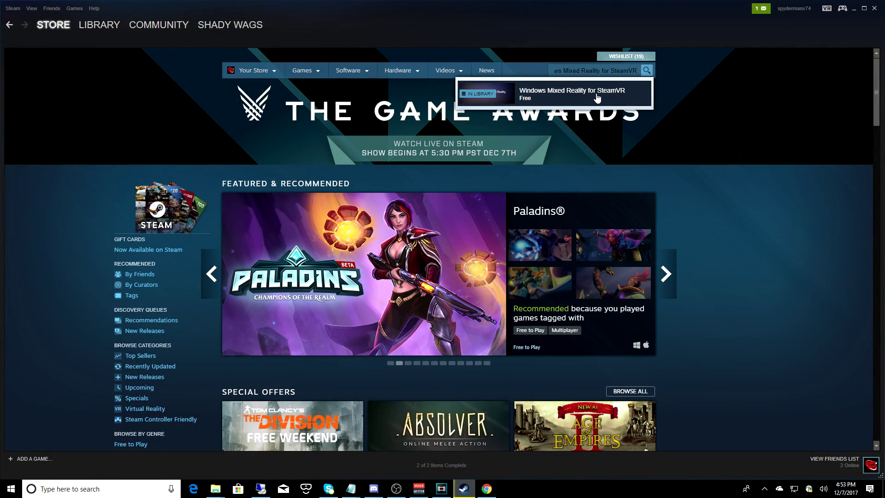
left_click(597, 98)
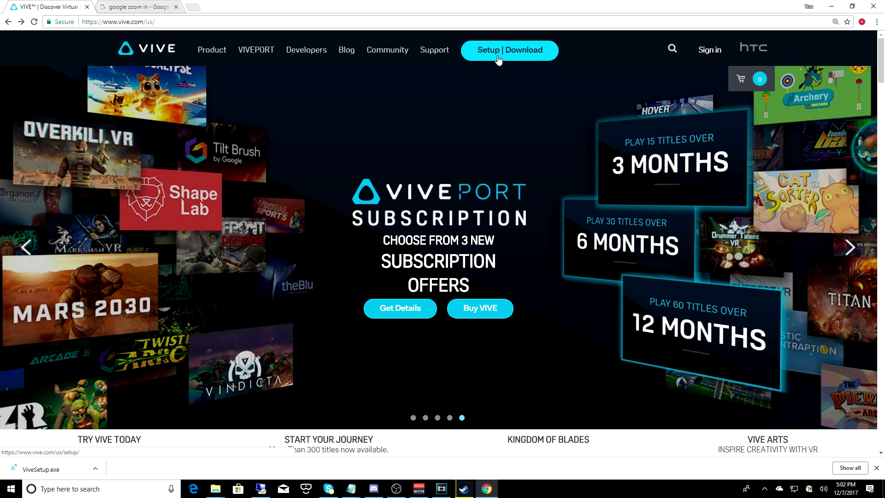
Enlarge the Vive website to 175% and go to the VIVE Setup download on its setup page
key("ctrl+plus")
key("ctrl+plus")
key("ctrl+plus")
key("ctrl+plus")
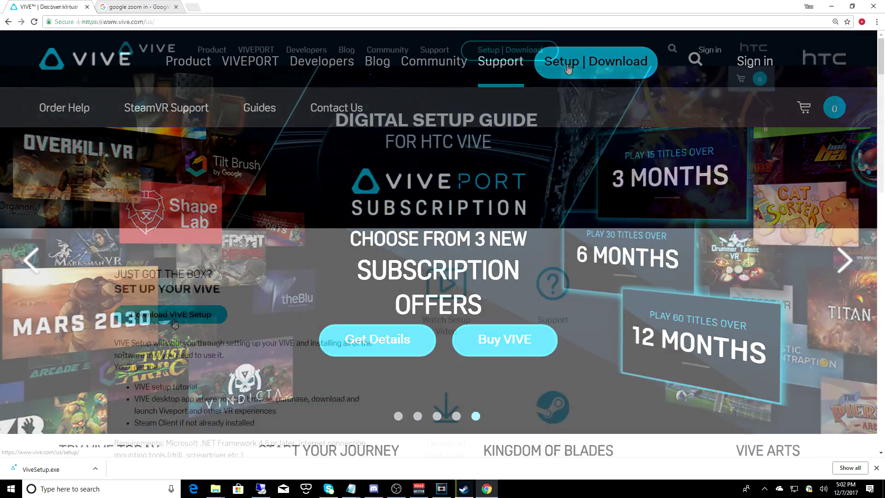
key("ctrl+minus")
key("ctrl+plus")
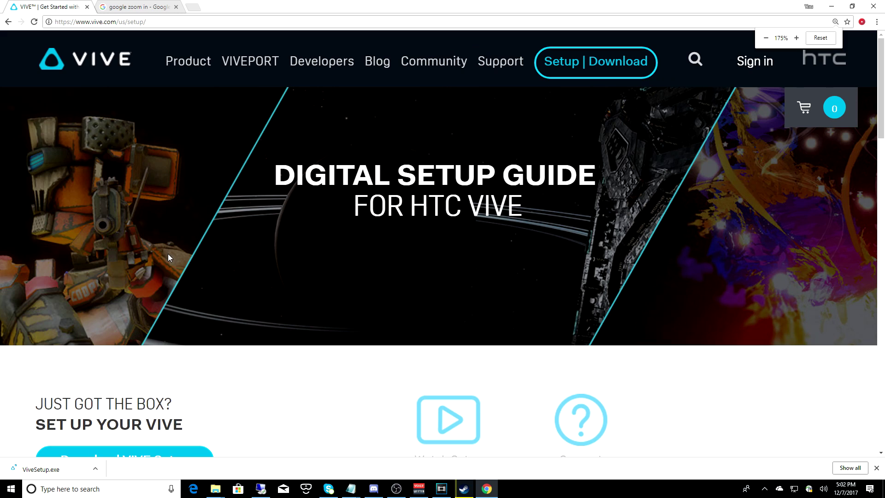
scroll(167, 254, "down", 3)
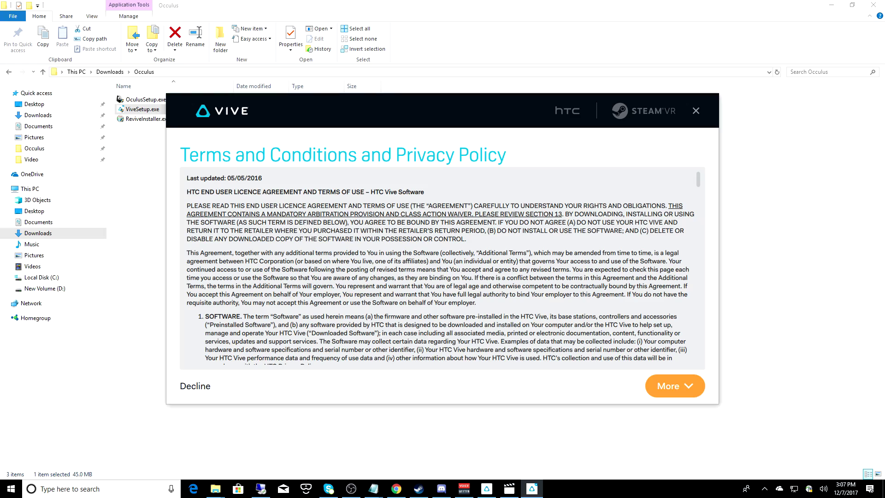
Read through the terms and privacy policy in the Vive installer, accept them and continue the setup
scroll(442, 268, "down", 20)
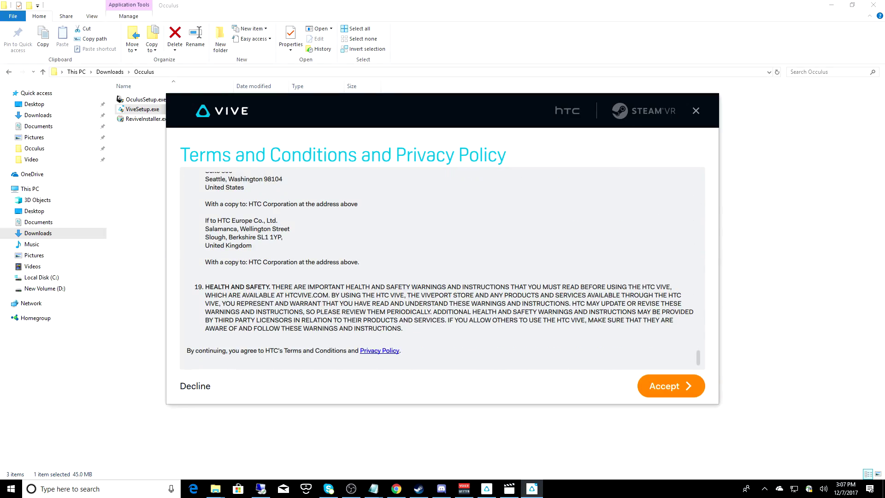
left_click(671, 386)
left_click(673, 386)
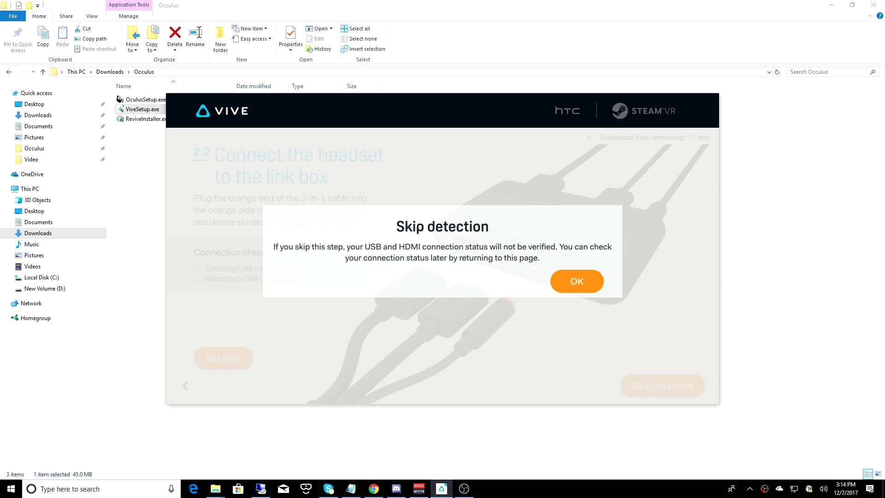
Skip the headset connection detection, advance through the controller setup pages and launch SteamVR
key("Return")
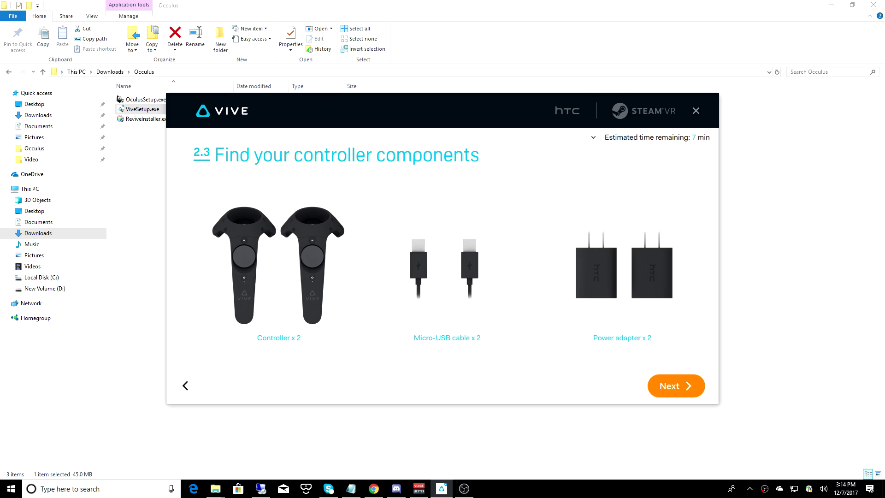
key("Return")
key("Return")
key("Return")
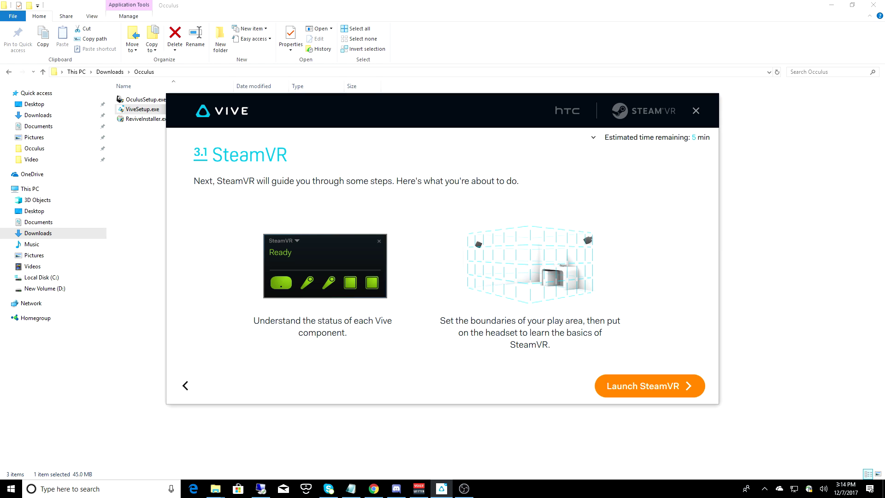
key("Return")
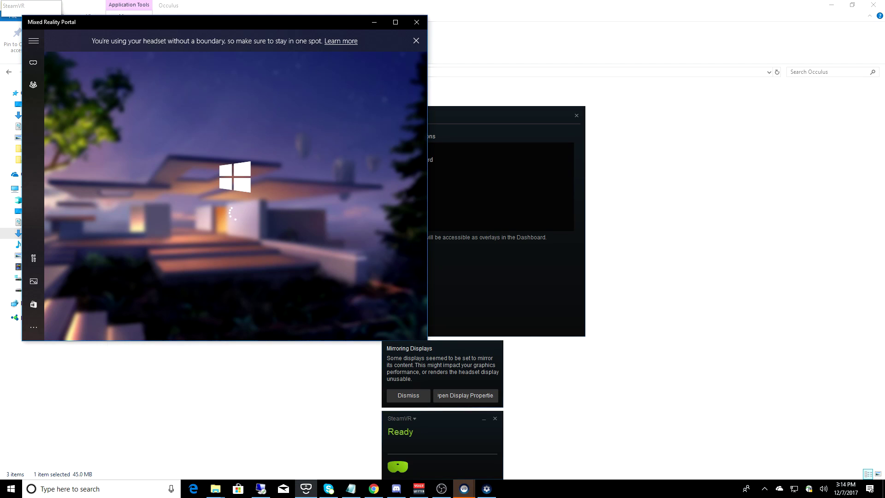
Close Mixed Reality Portal and shut down Windows Mixed Reality
left_click(417, 21)
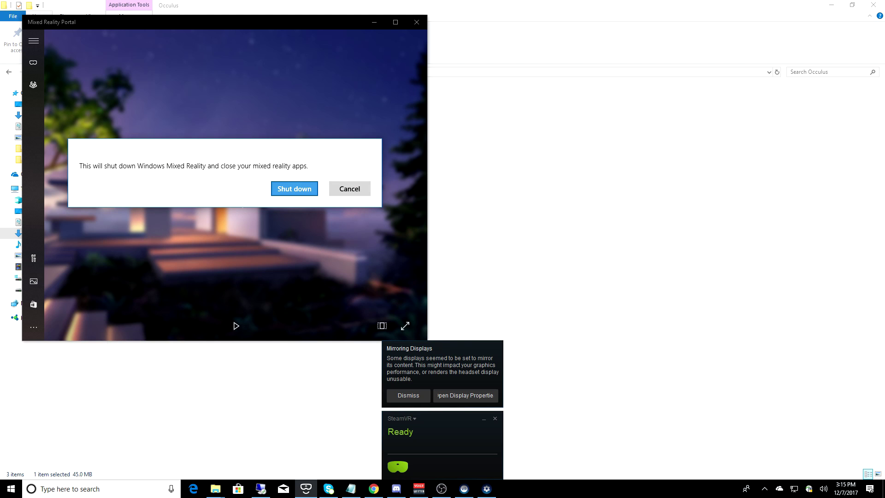
left_click(295, 188)
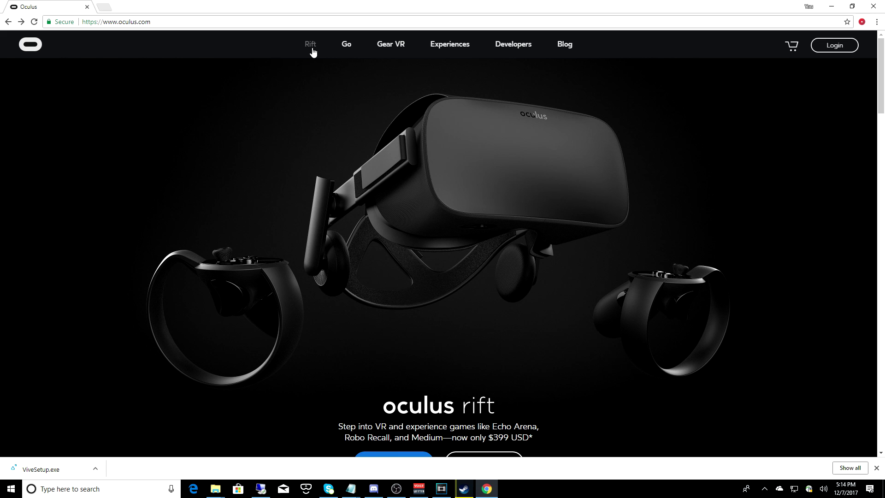
Go to the Rift setup page on the Oculus website and download the Oculus software
left_click(312, 48)
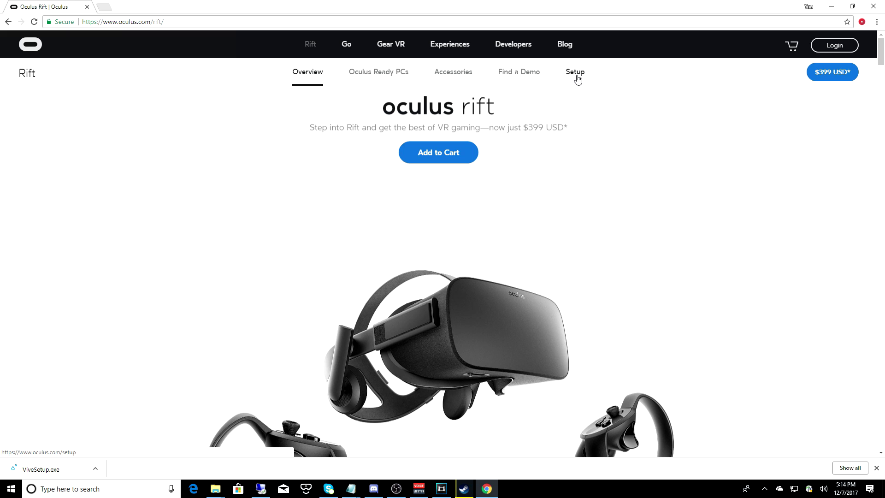
left_click(577, 77)
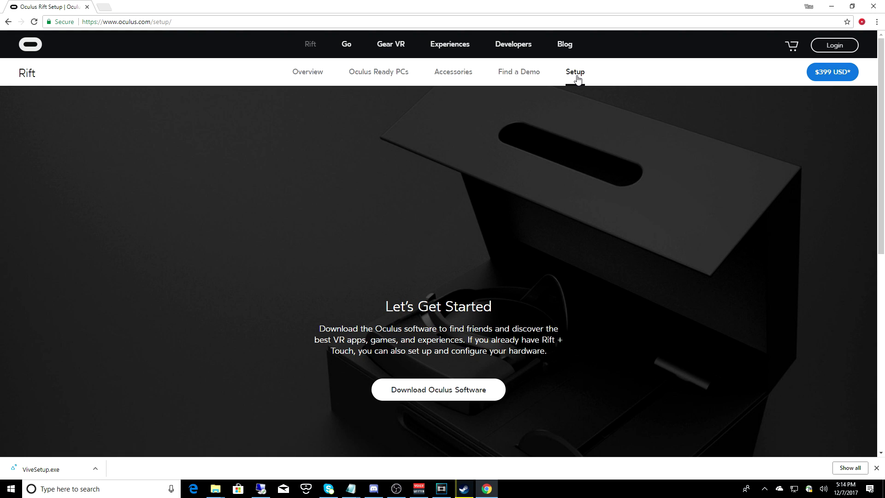
left_click(468, 393)
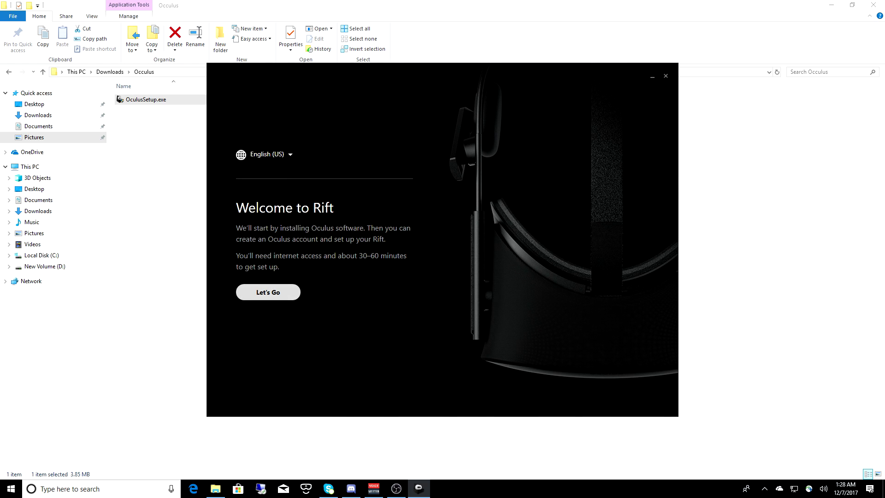
Install the Oculus software with the terms accepted and D:\Oculus Apps\ as the location for VR apps
key("Return")
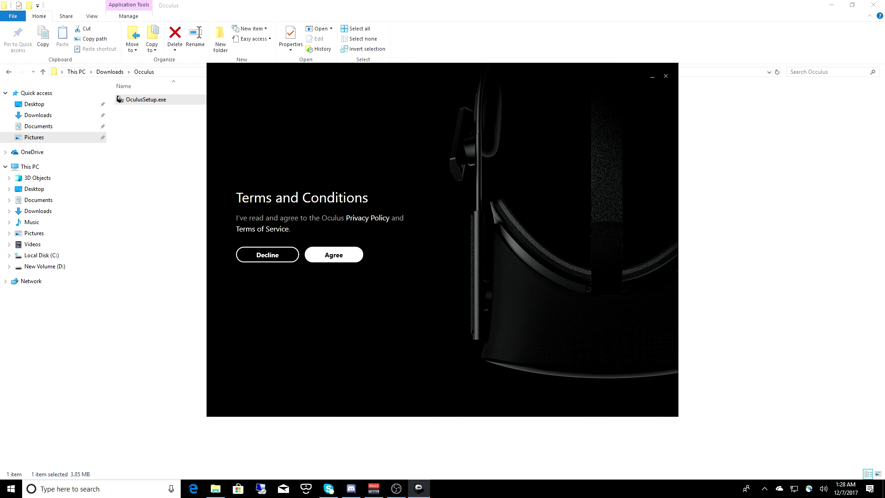
key("Return")
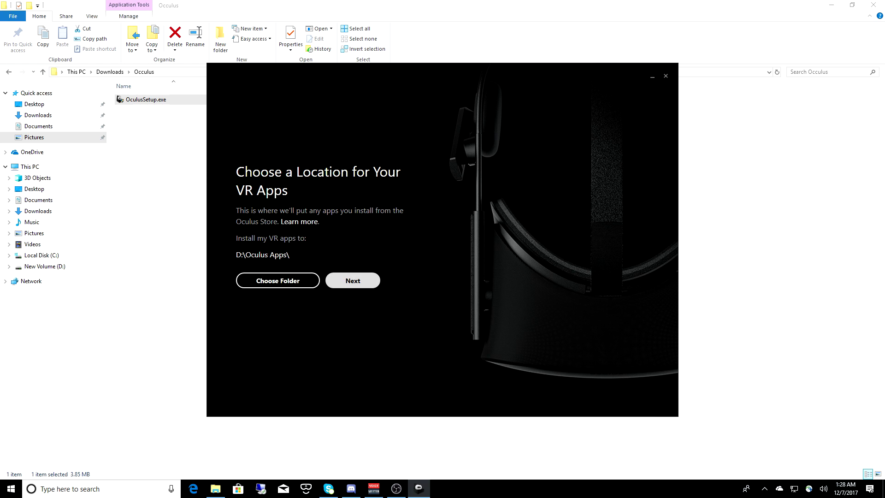
key("Return")
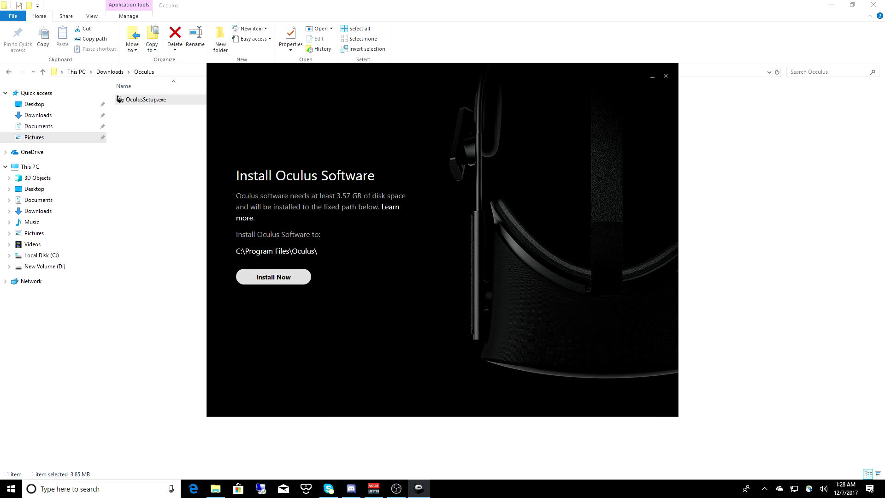
key("Return")
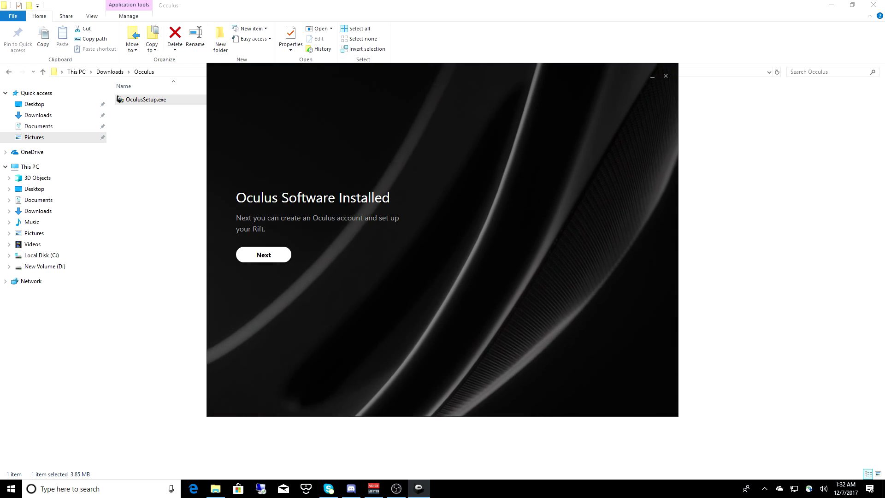
key("Return")
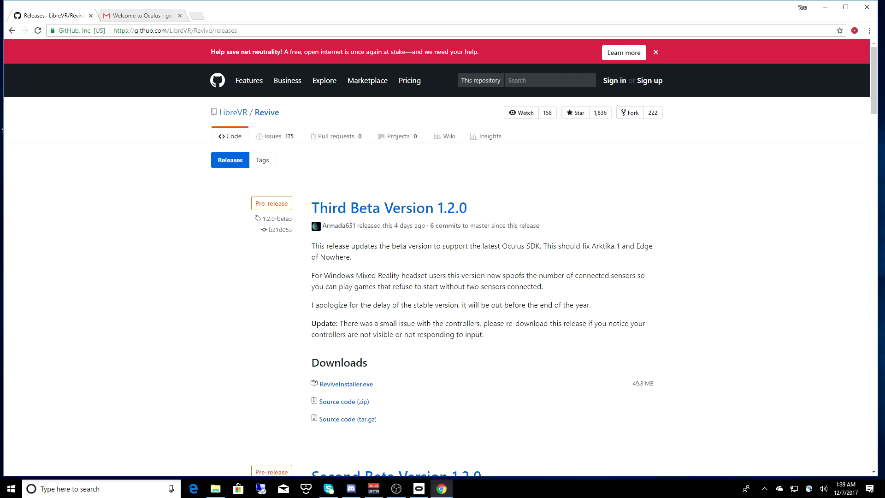
Close the mail tab and download ReviveInstaller.exe from the Third Beta Version 1.2.0 release on GitHub
left_click(180, 16)
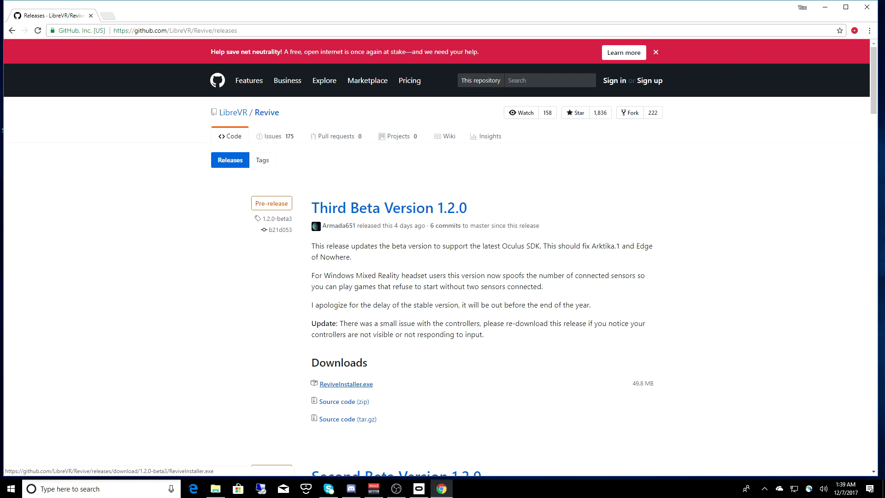
left_click(347, 384)
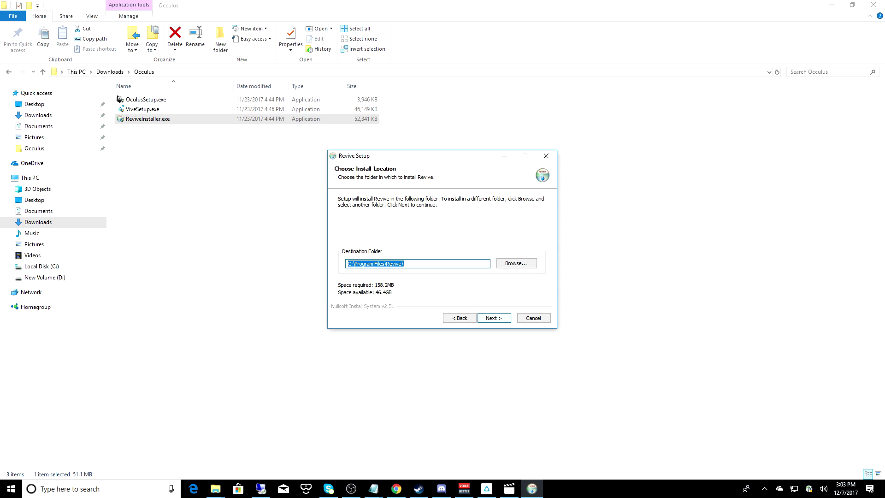
Install Revive into C:\Program Files\Revive\ and close the finished installer
key("Return")
key("Return")
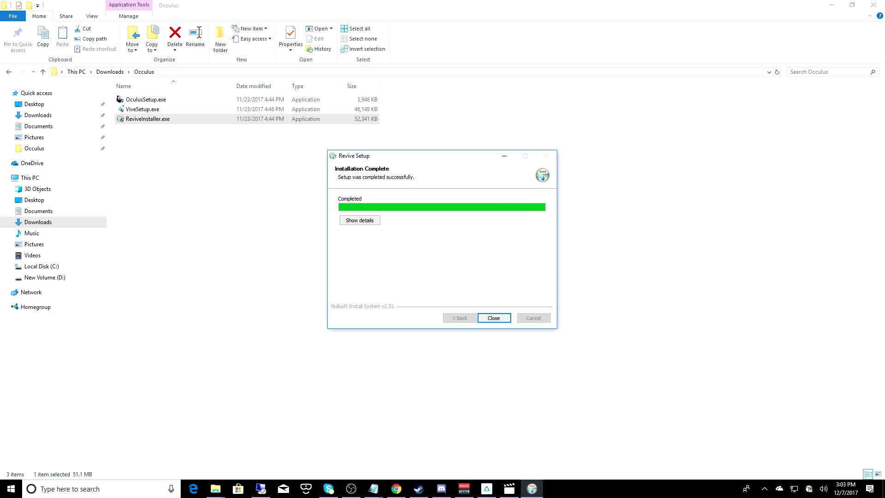
key("Return")
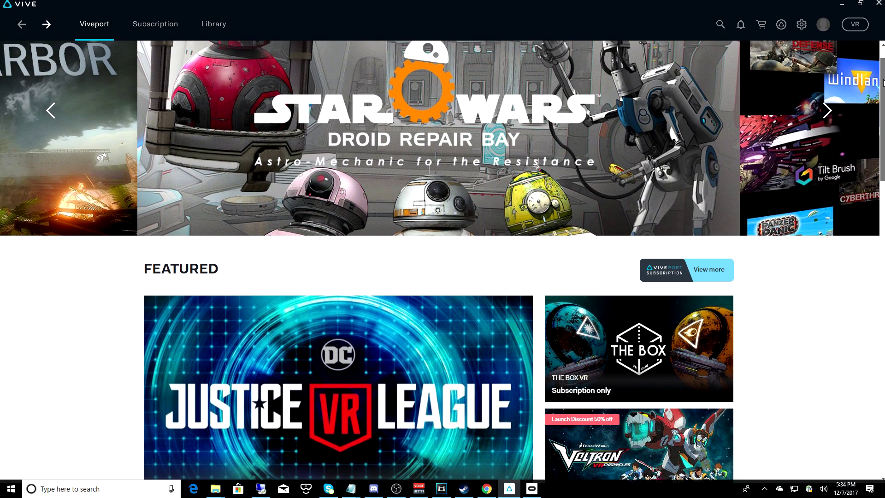
Open the full Vive VR title list in Viveport and filter it to free titles
left_click_drag(884, 82, 884, 287)
left_click(704, 236)
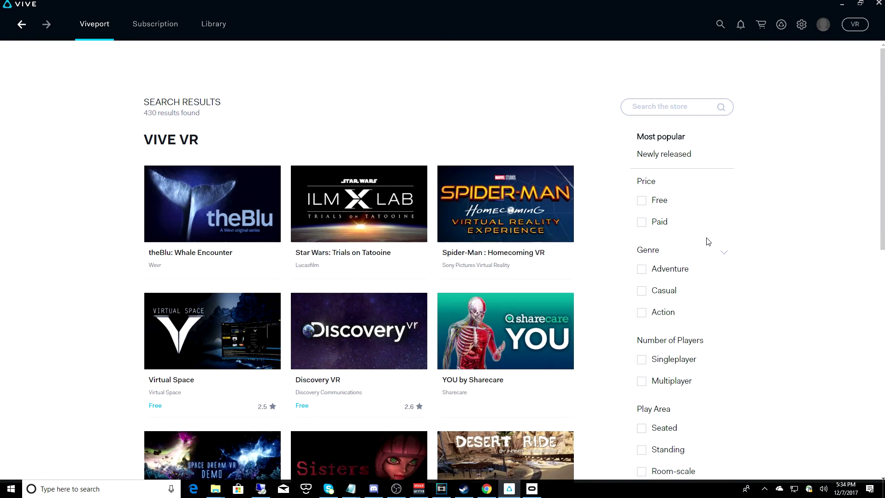
left_click(642, 204)
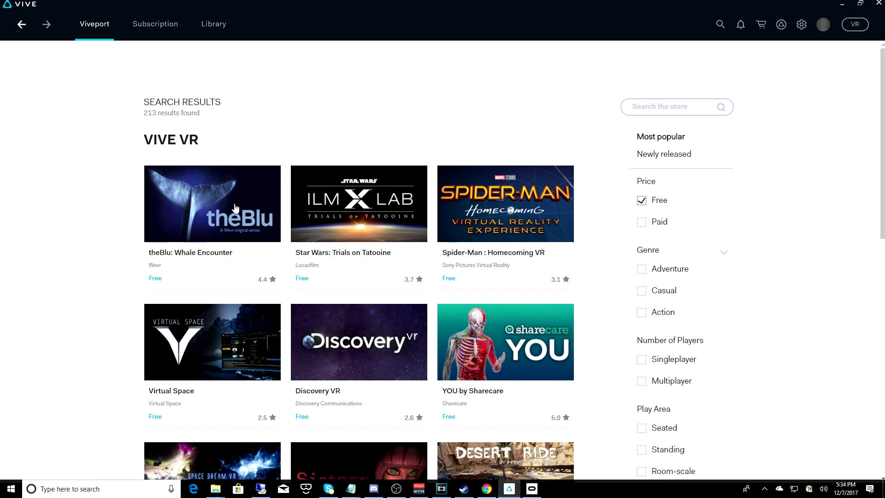
Download theBlu: Whale Encounter to c:\ProgramData\HTC\Vive
left_click(235, 207)
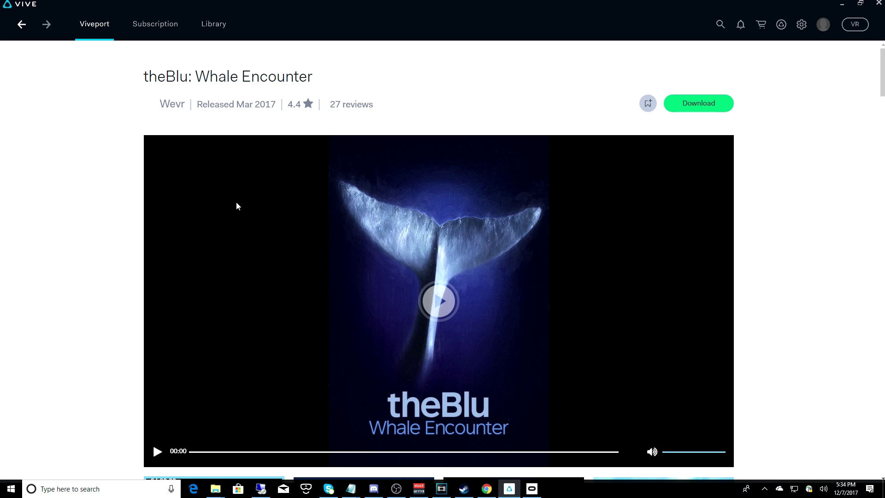
left_click(695, 106)
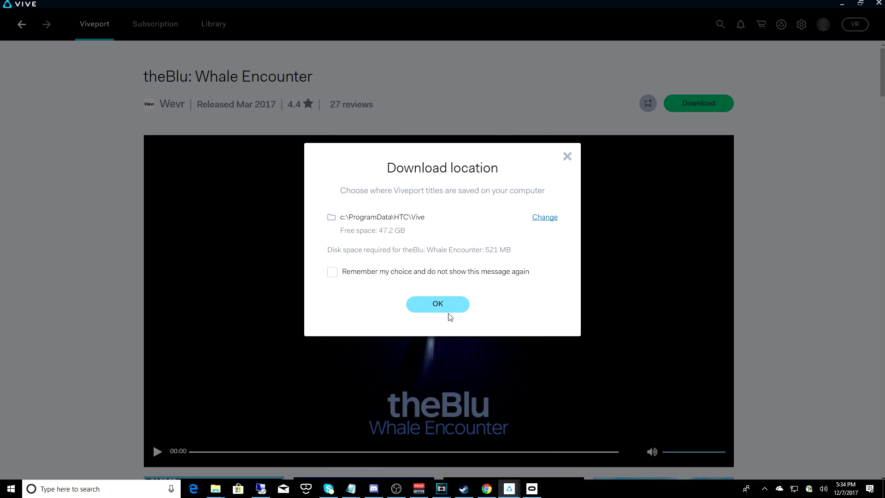
left_click(438, 305)
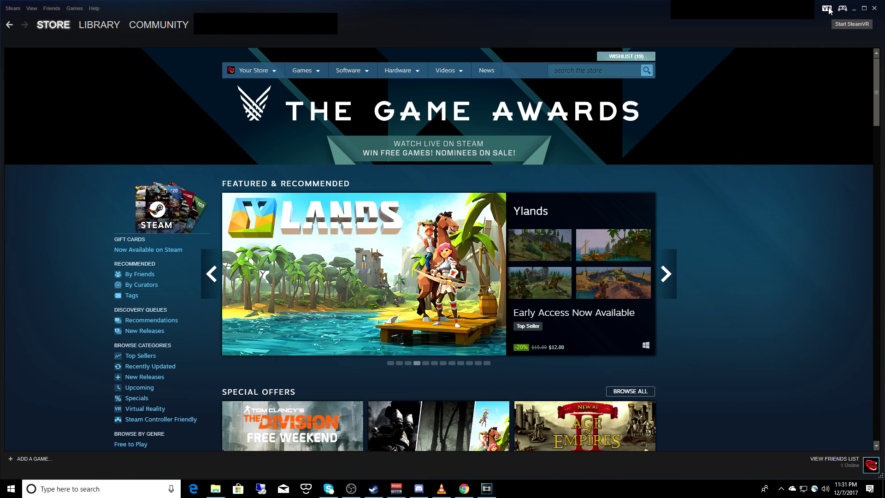
Start SteamVR from Steam and open the Vive section of the VR dashboard
left_click(828, 9)
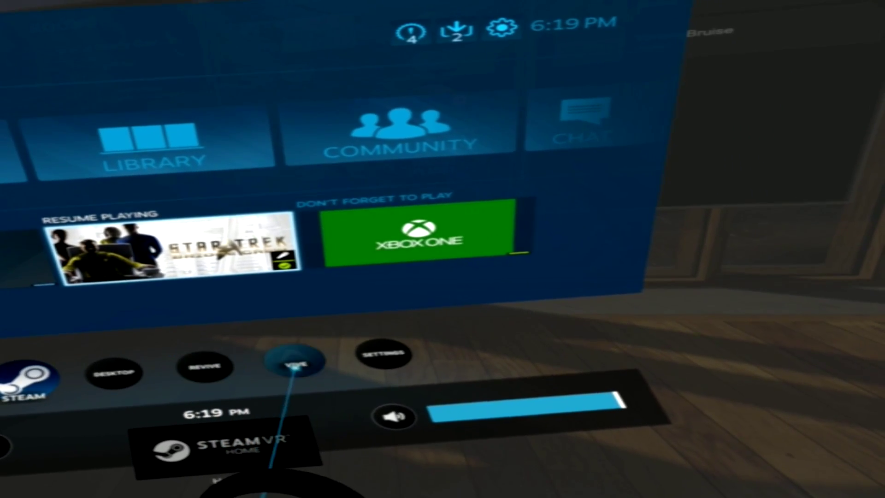
left_click(304, 360)
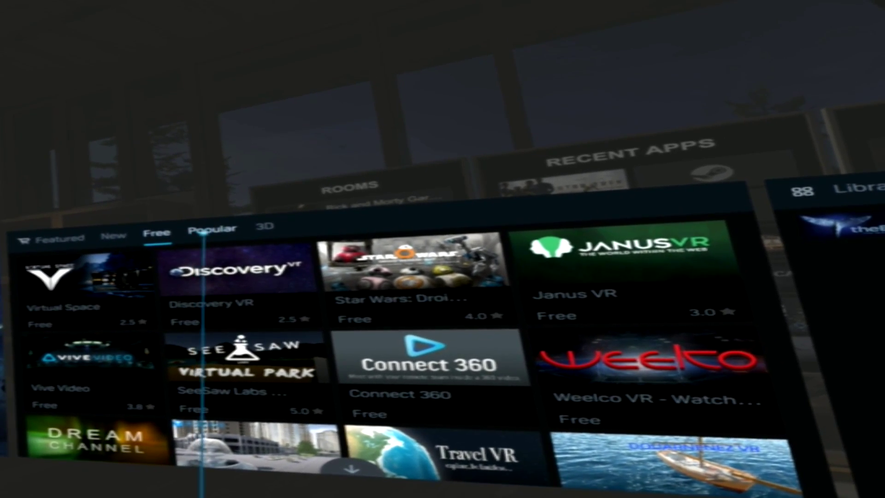
Show the popular titles in the Vive store inside the VR dashboard
left_click(197, 235)
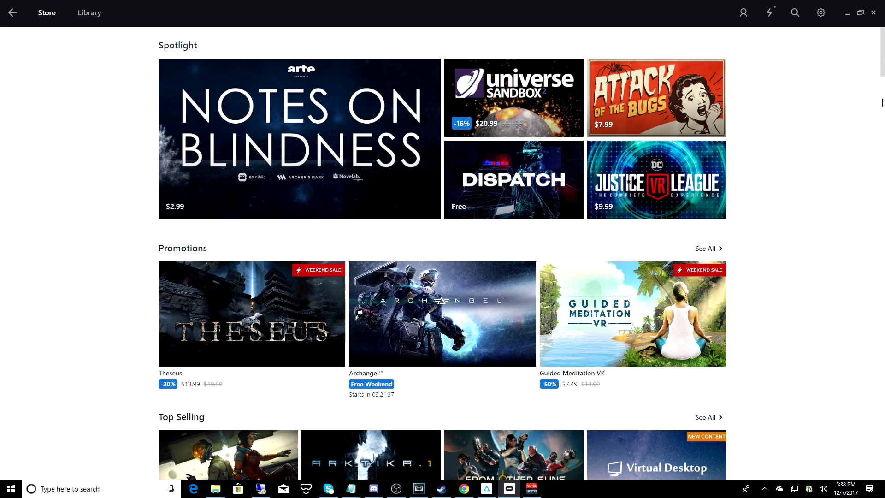
Switch to the Oculus app, browse the store's Top Free titles and open Face Your Fears
scroll(845, 166, "down", 3)
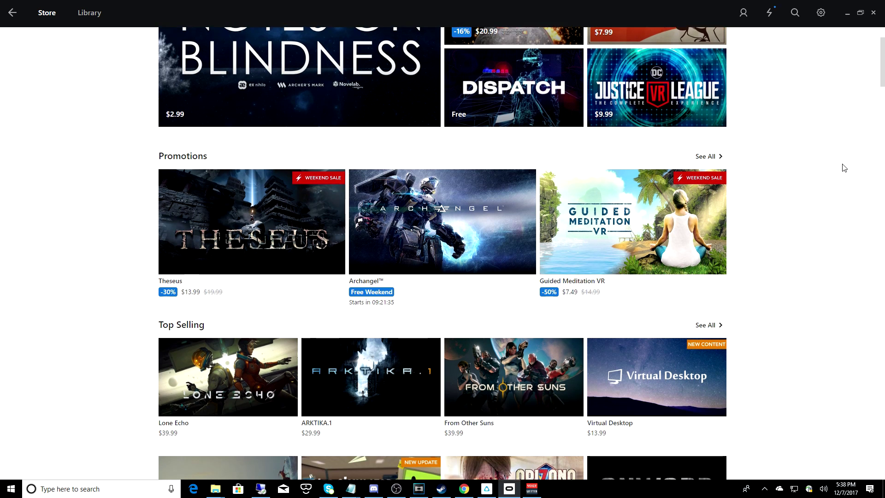
scroll(843, 167, "down", 4)
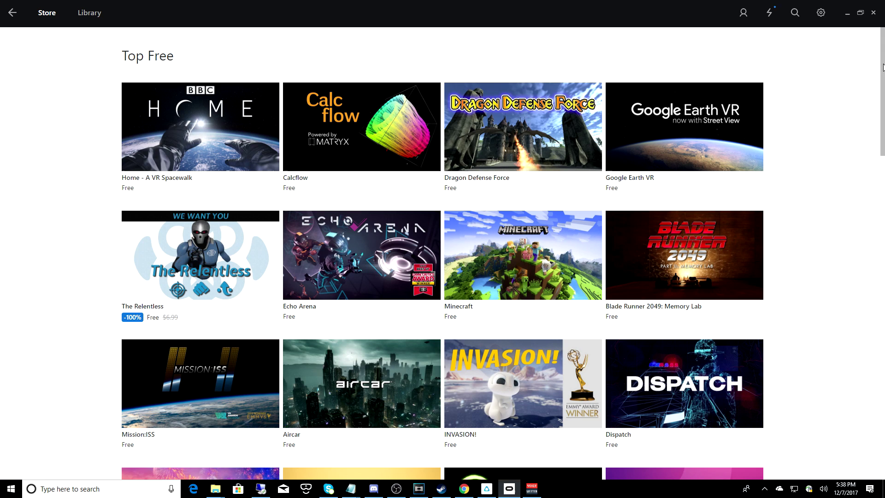
scroll(881, 88, "down", 3)
scroll(882, 88, "down", 3)
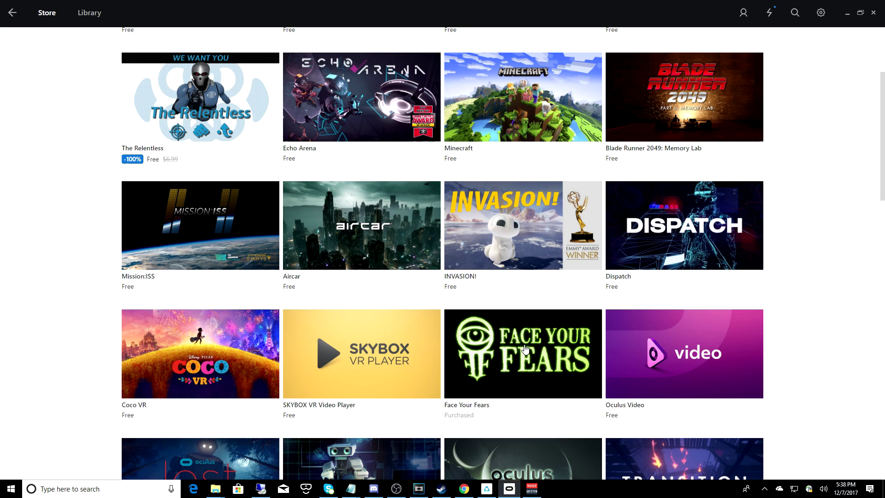
left_click(525, 349)
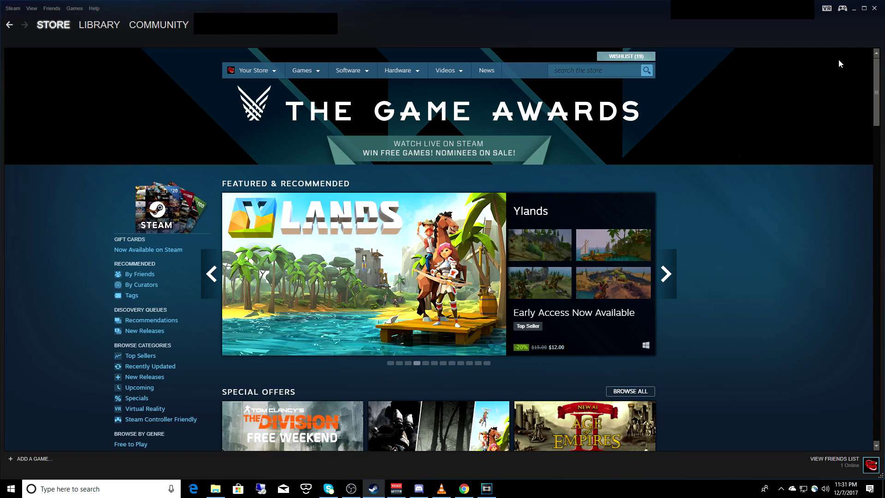
Start SteamVR from Steam and launch the Contact title from the Revive section of the VR dashboard
left_click(828, 10)
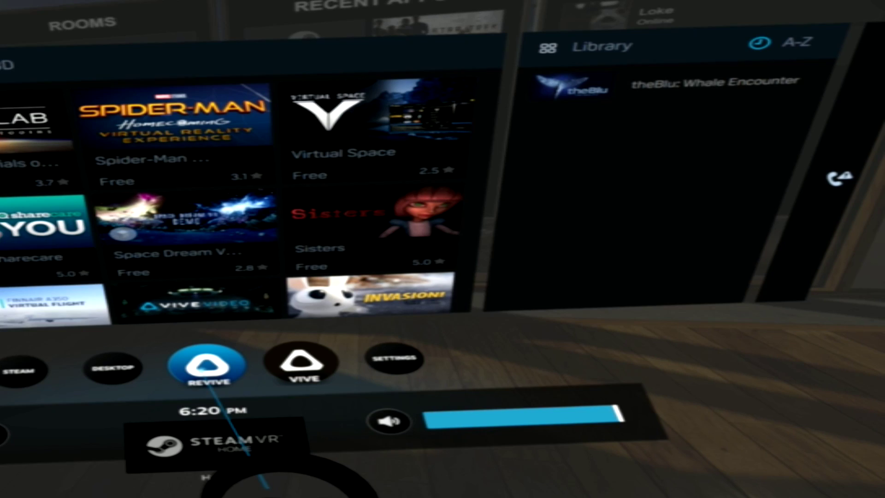
left_click(207, 367)
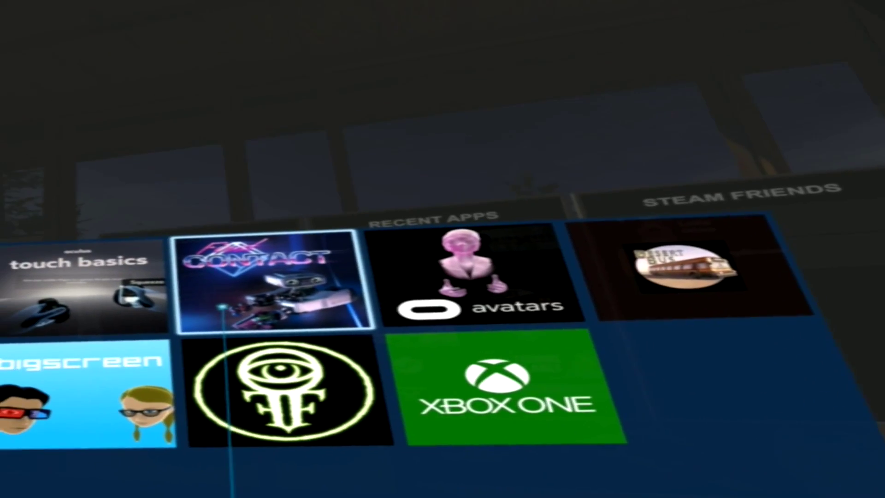
left_click(222, 307)
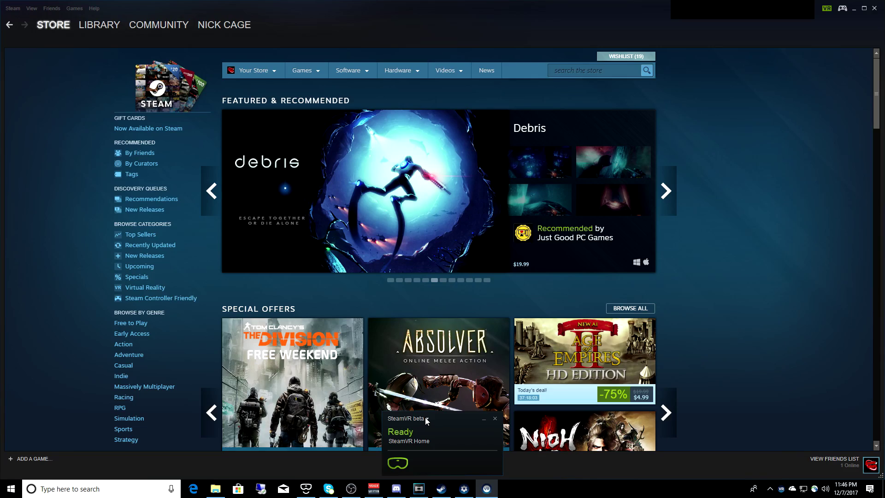
Open the SteamVR settings and show the list of dashboard applications
left_click(426, 419)
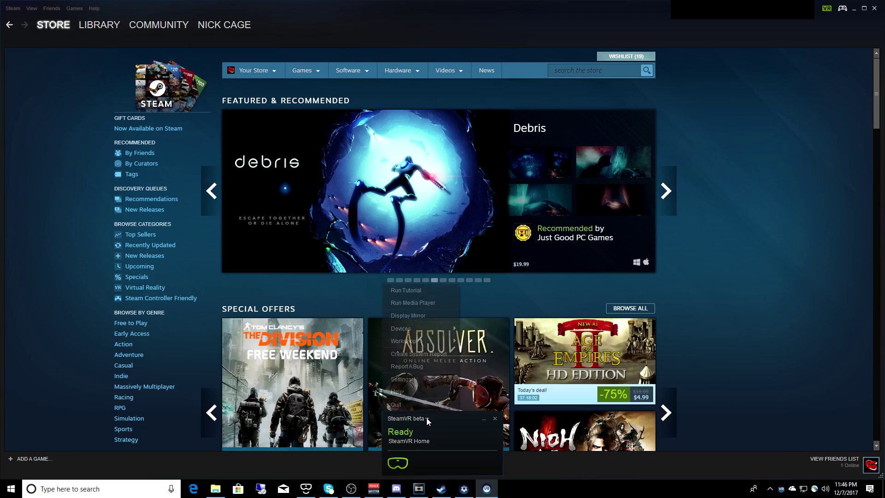
left_click(414, 383)
left_click(321, 147)
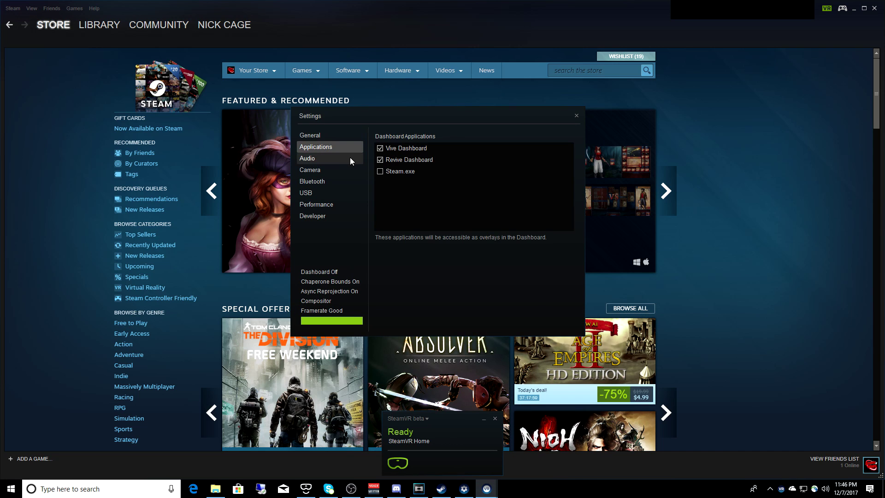